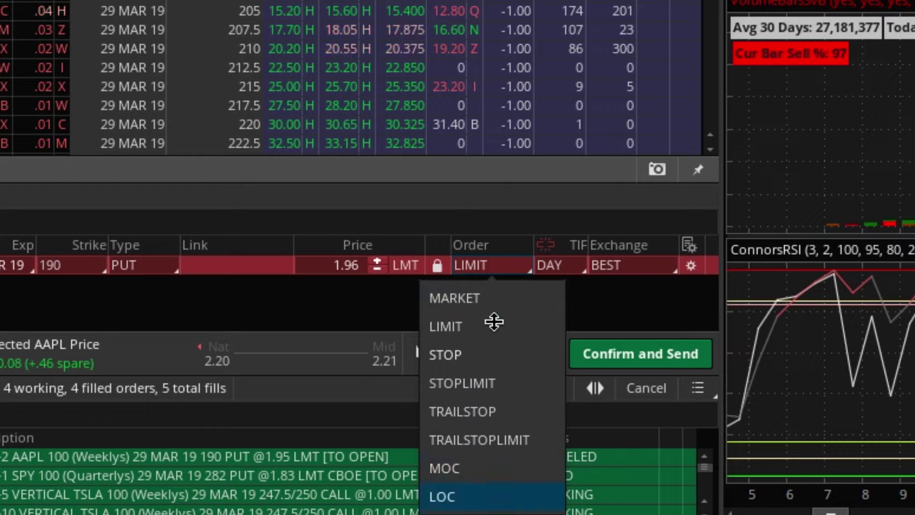
Choose STOP for the AAPL 190 put order so its stop level appears on the 30-minute chart.
{"action": "left_click", "coordinate": [482, 361]}
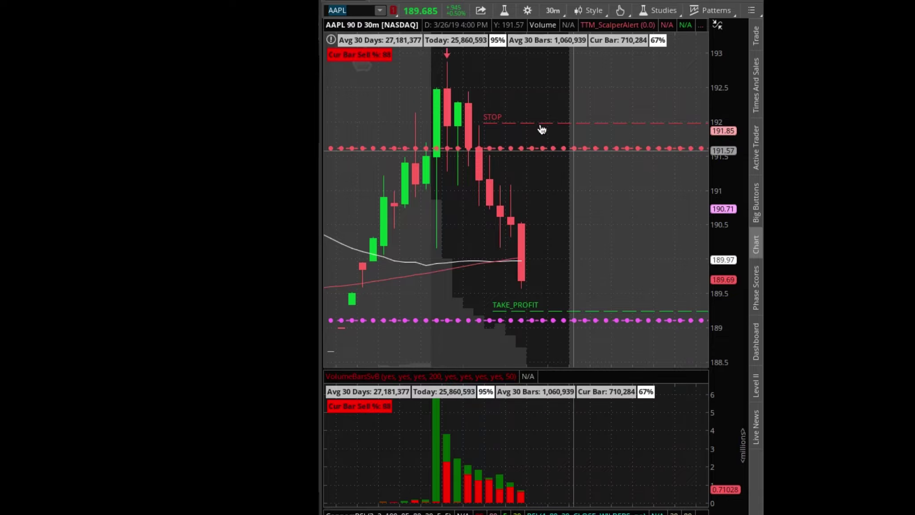
Drag the STOP order line on the AAPL chart down to a lower price.
{"action": "left_click", "coordinate": [539, 121]}
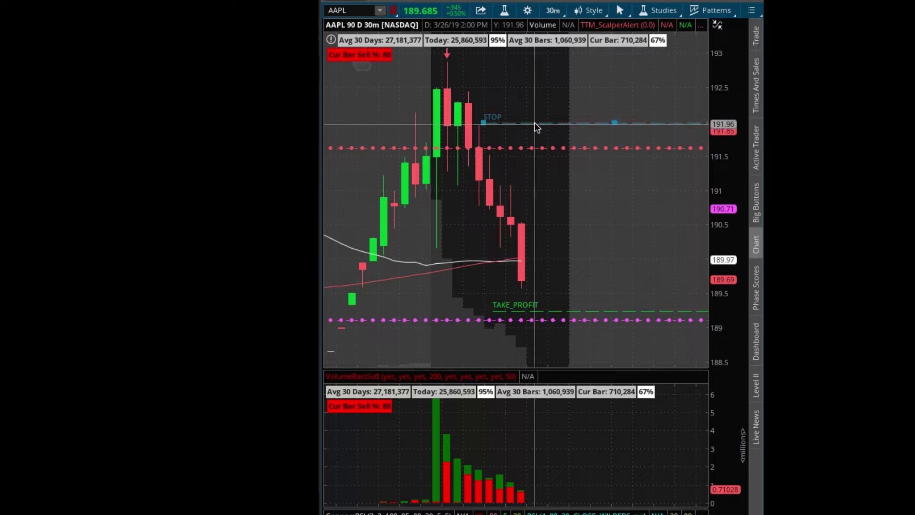
{"action": "left_click_drag", "start_coordinate": [535, 123], "coordinate": [541, 184]}
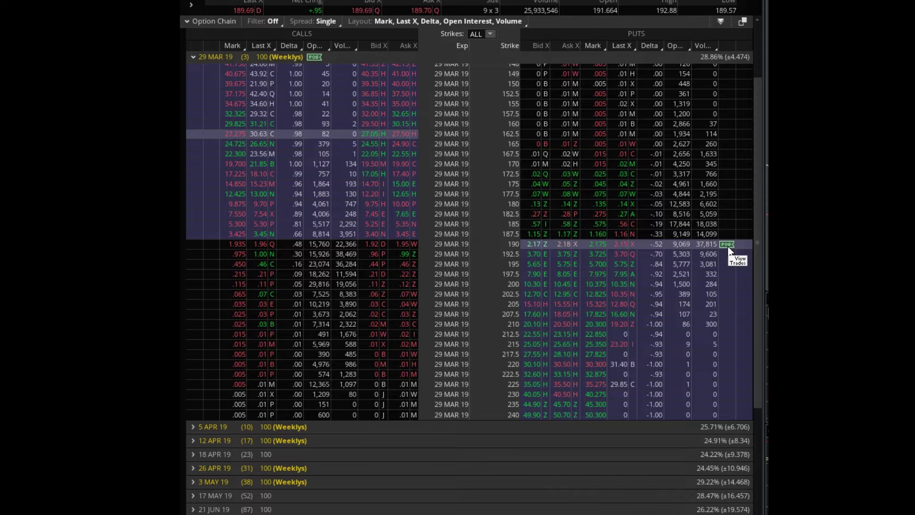
Create a closing order to sell the 2 AAPL 29 MAR 19 190 puts from the option chain.
{"action": "right_click", "coordinate": [726, 246]}
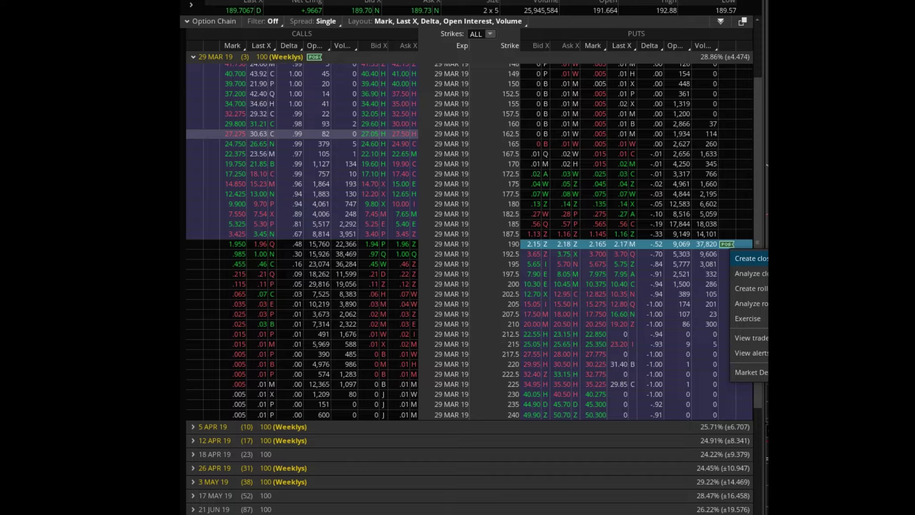
{"action": "left_click", "coordinate": [750, 258]}
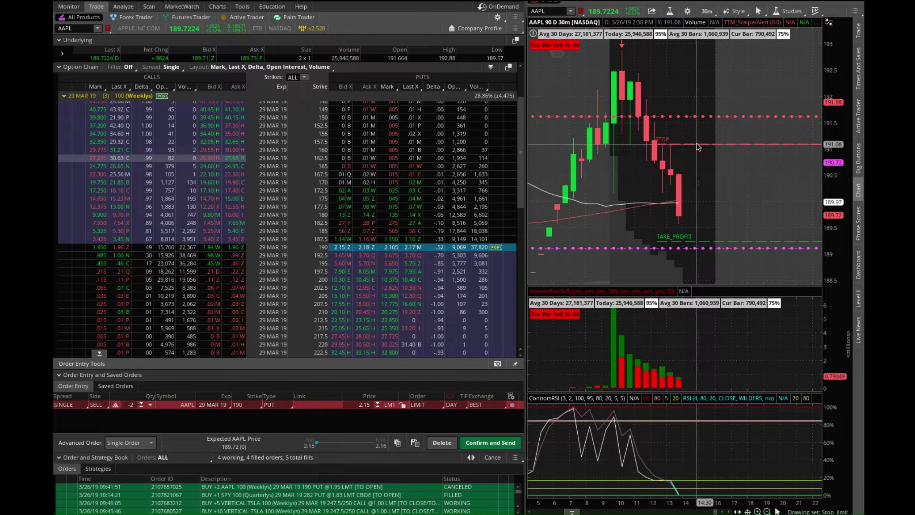
{"action": "mouse_move", "coordinate": [697, 146]}
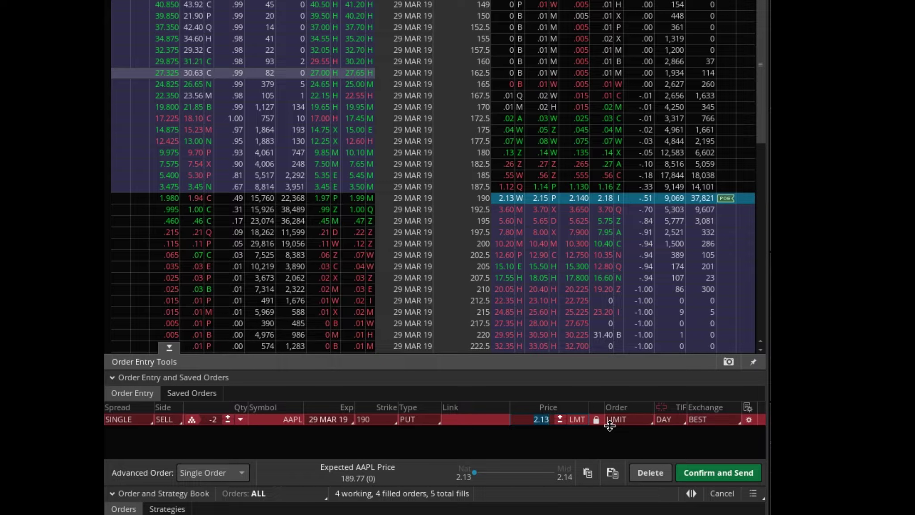
Enter 2.00 as the closing order's limit price, then adjust it to 1.96.
{"action": "type", "text": "2.0"}
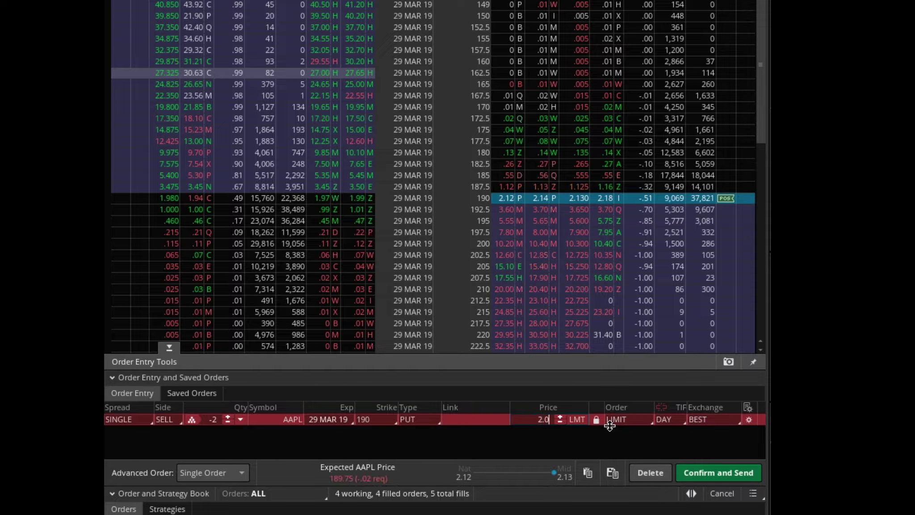
{"action": "type", "text": "0"}
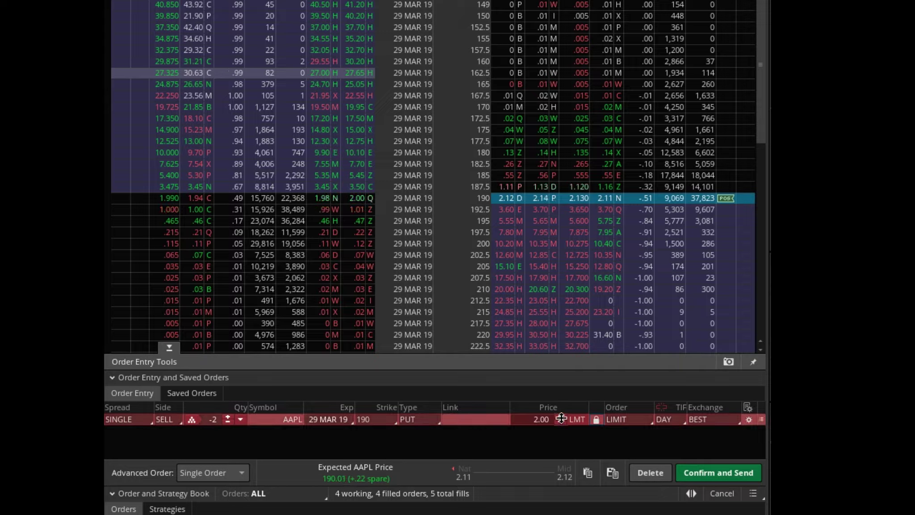
{"action": "scroll", "coordinate": [561, 417], "scroll_direction": "up", "scroll_amount": 3}
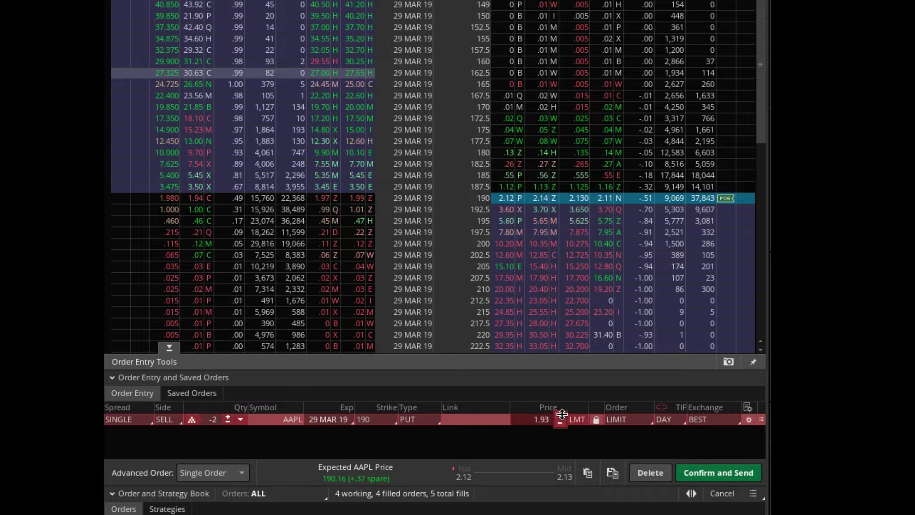
{"action": "left_click", "coordinate": [561, 416]}
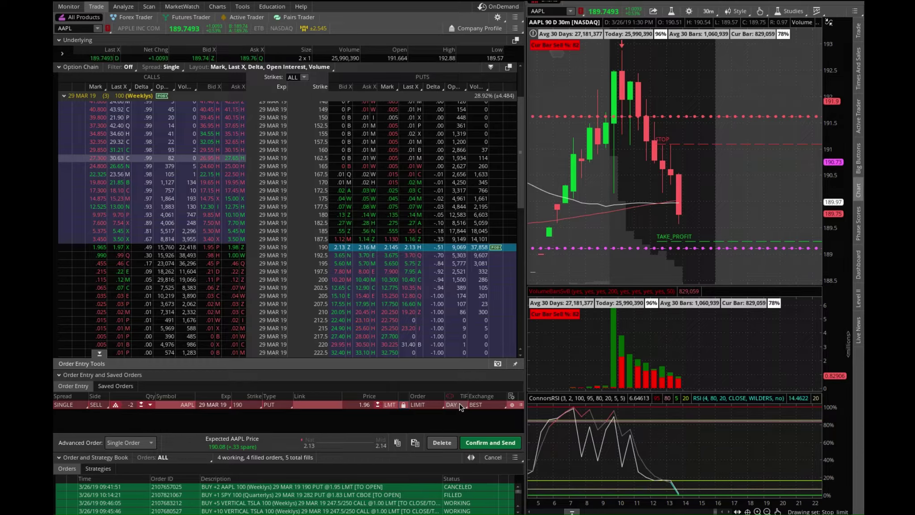
Keep the time-in-force at DAY and make the closing order a STOP at 1.96.
{"action": "left_click", "coordinate": [460, 406]}
{"action": "left_click", "coordinate": [439, 387]}
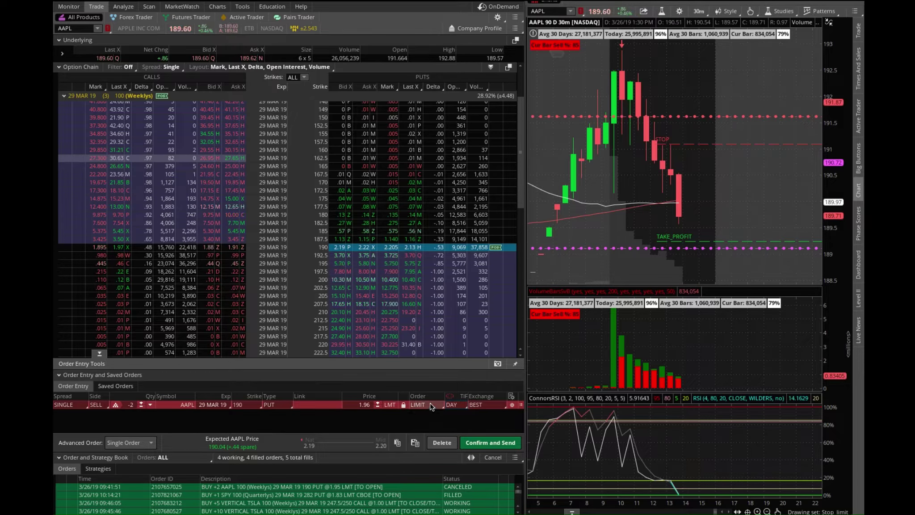
{"action": "left_click", "coordinate": [430, 407]}
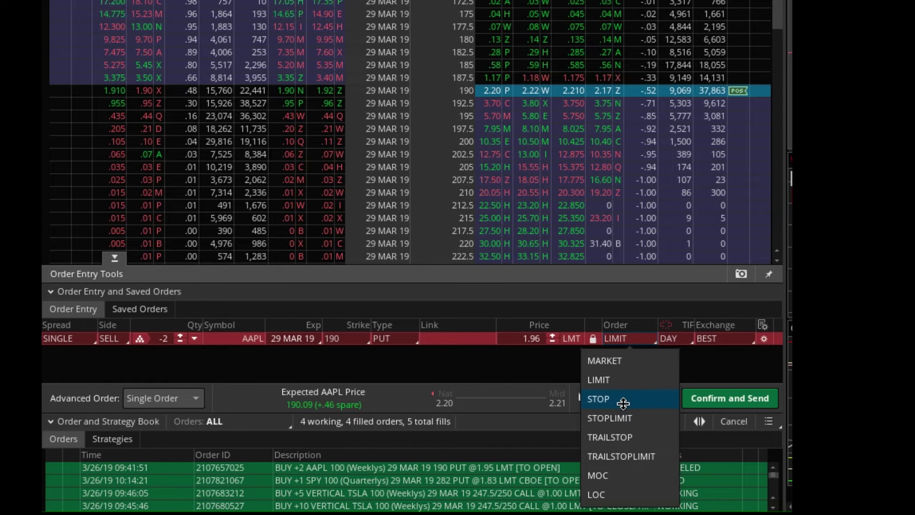
{"action": "left_click", "coordinate": [623, 403]}
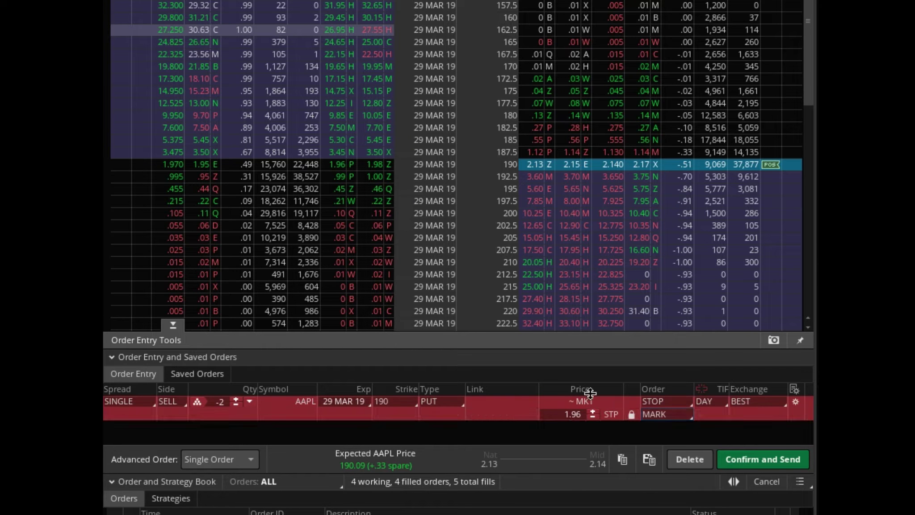
{"action": "left_click", "coordinate": [669, 405]}
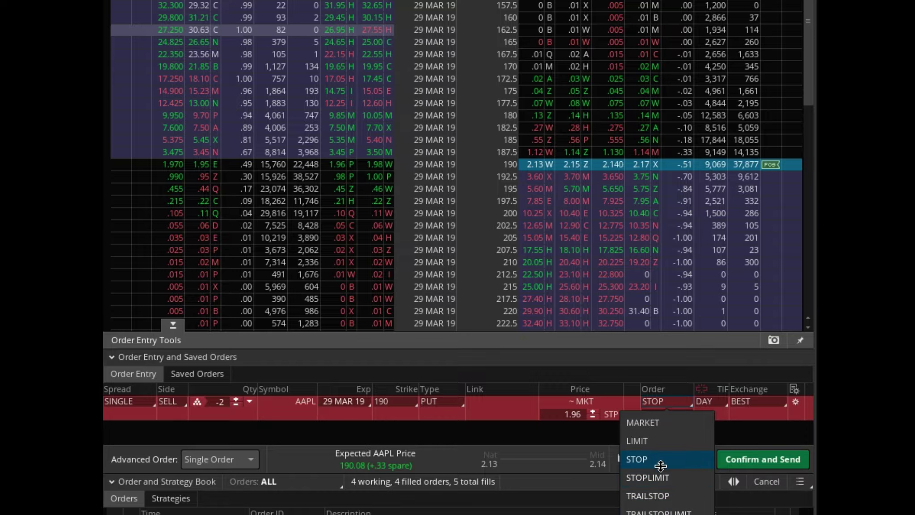
Try TRAILSTOP, then settle on STOPLIMIT with 1.96 stop and 1.96 limit.
{"action": "left_click", "coordinate": [655, 496]}
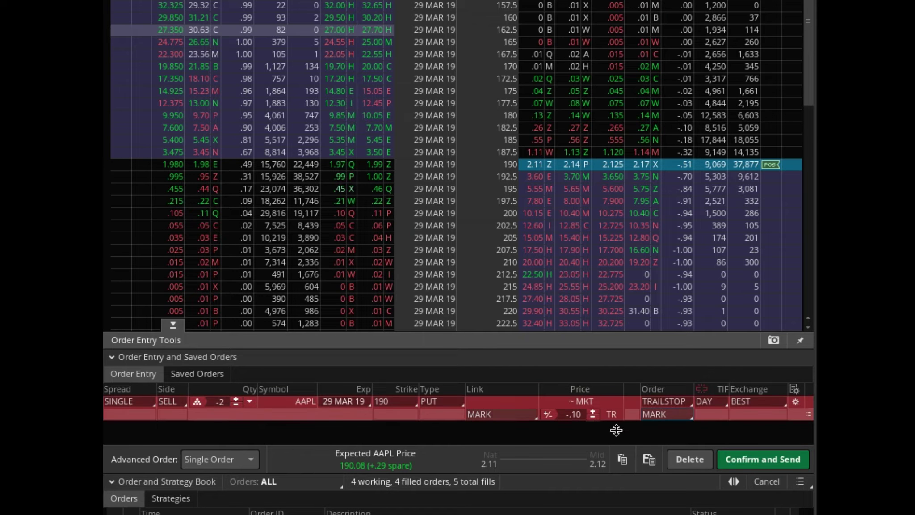
{"action": "left_click", "coordinate": [531, 413]}
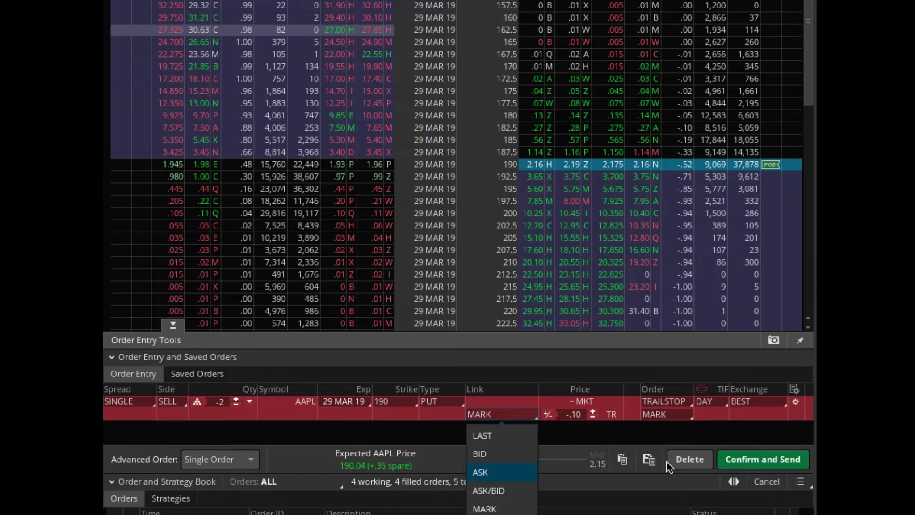
{"action": "left_click", "coordinate": [672, 402]}
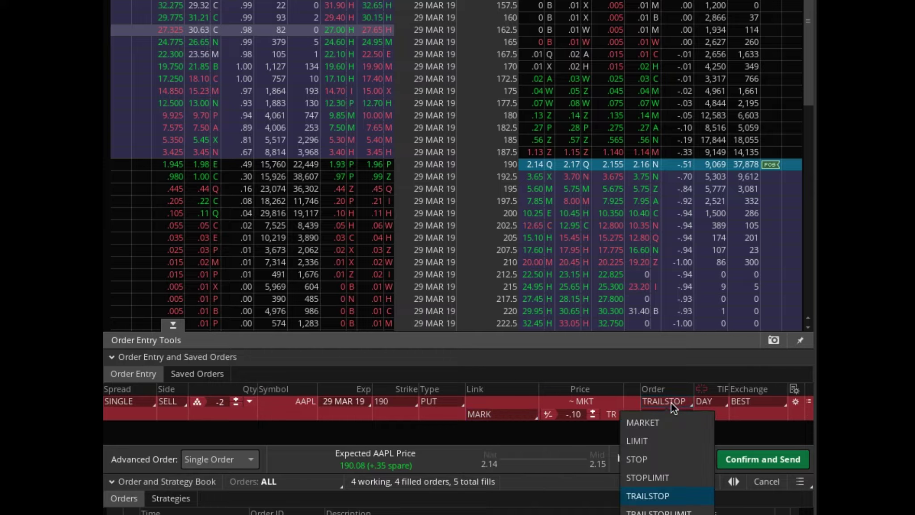
{"action": "left_click", "coordinate": [663, 476]}
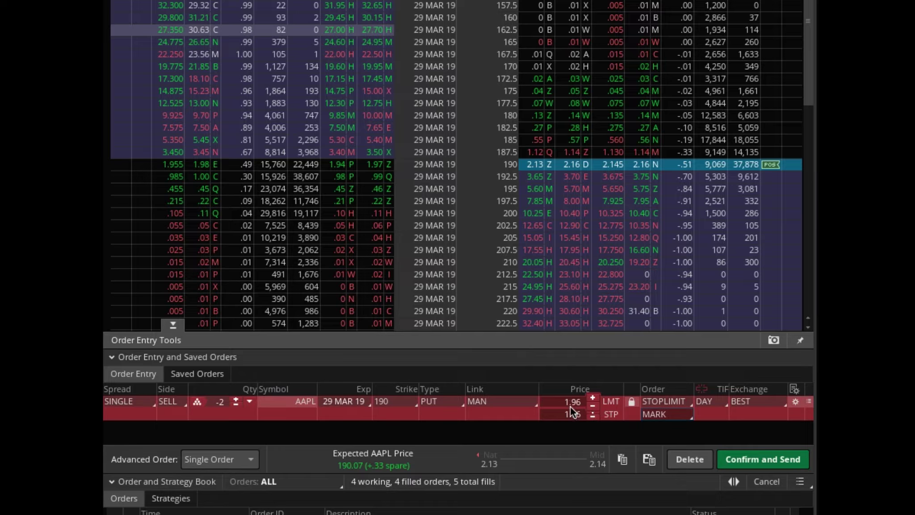
Try TRAILSTOPLIMIT, then return the order to a plain STOP at 1.96 triggered by MARK.
{"action": "scroll", "coordinate": [571, 407], "scroll_direction": "up", "scroll_amount": 1}
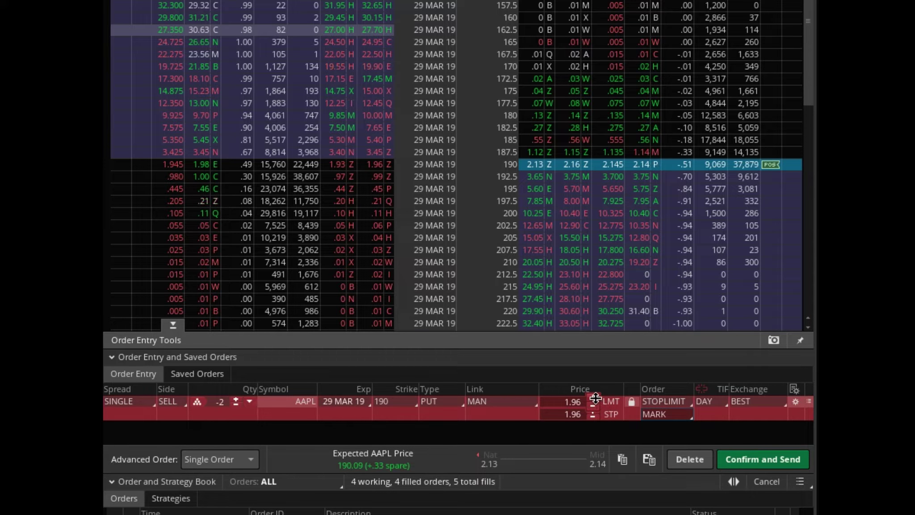
{"action": "scroll", "coordinate": [594, 403], "scroll_direction": "down", "scroll_amount": 3}
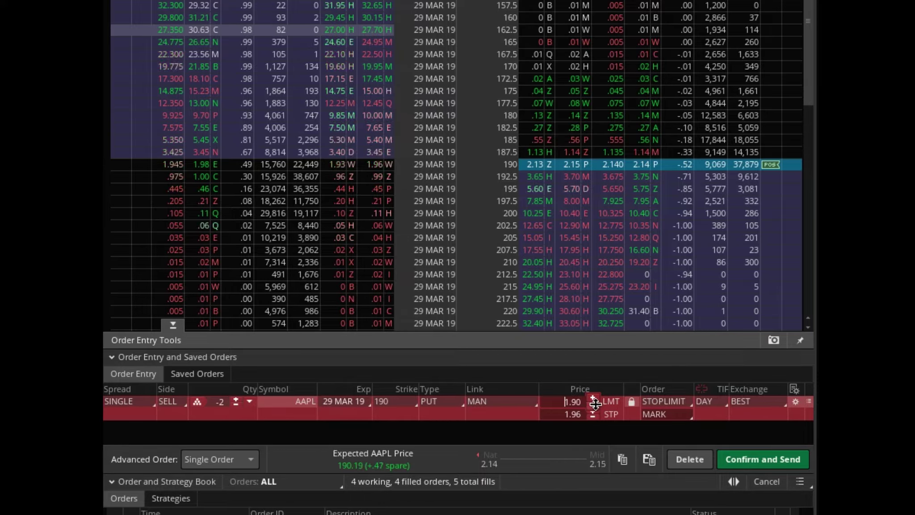
{"action": "scroll", "coordinate": [595, 403], "scroll_direction": "down", "scroll_amount": 1}
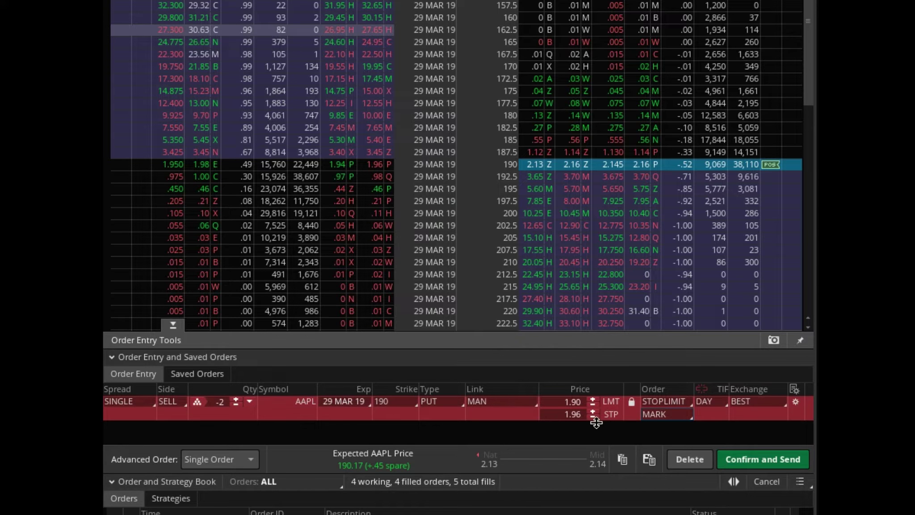
{"action": "left_click", "coordinate": [592, 410]}
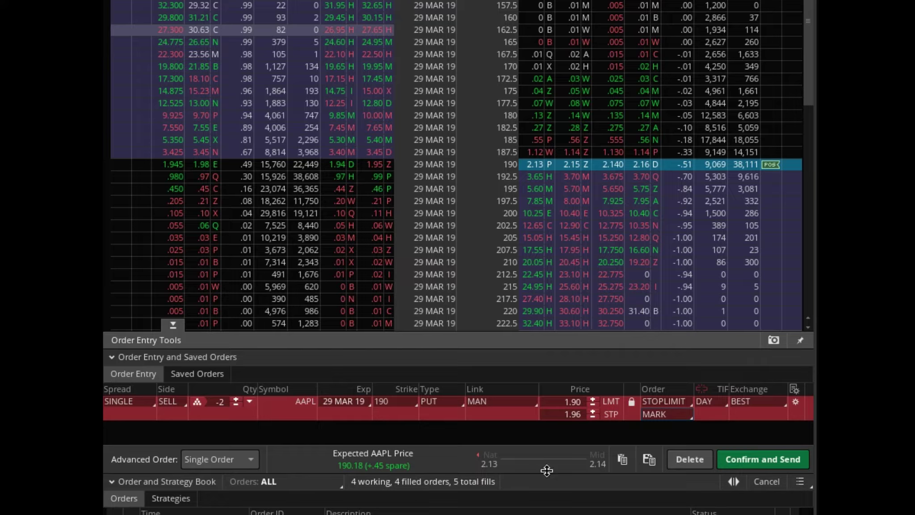
{"action": "left_click", "coordinate": [680, 398]}
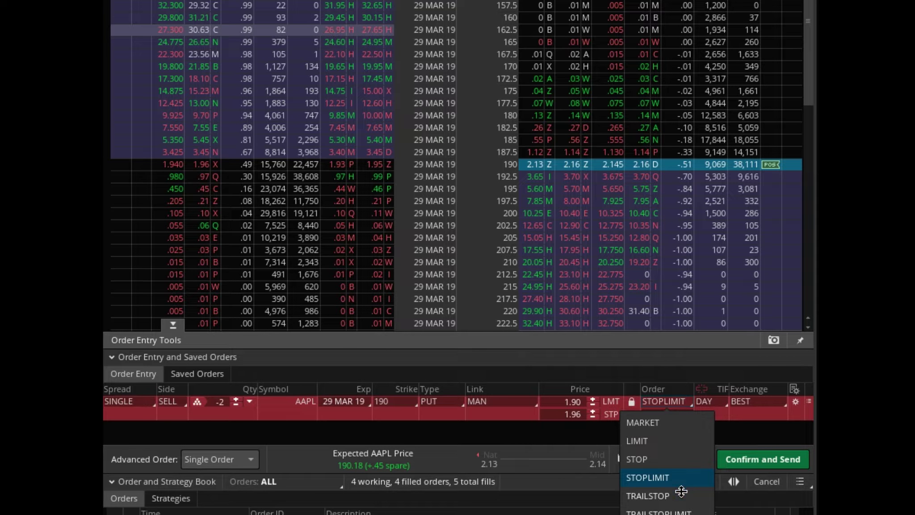
{"action": "left_click", "coordinate": [659, 512]}
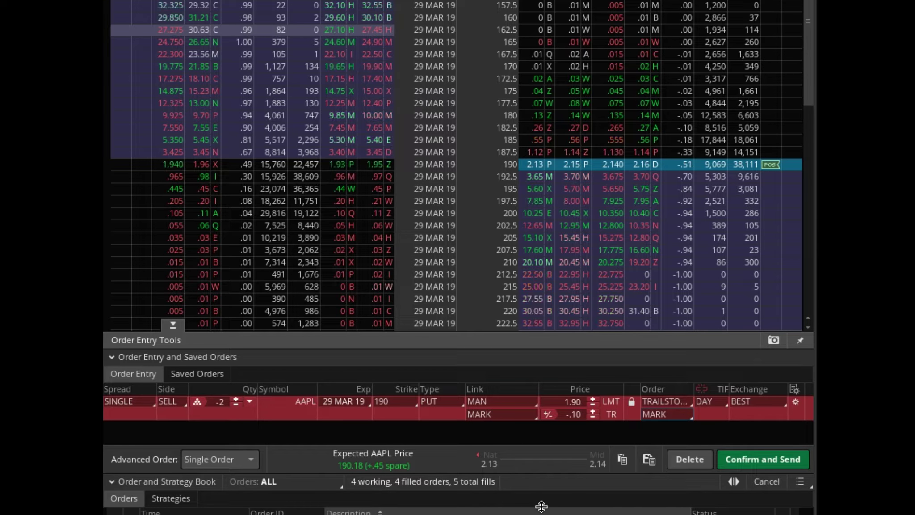
{"action": "left_click", "coordinate": [683, 410]}
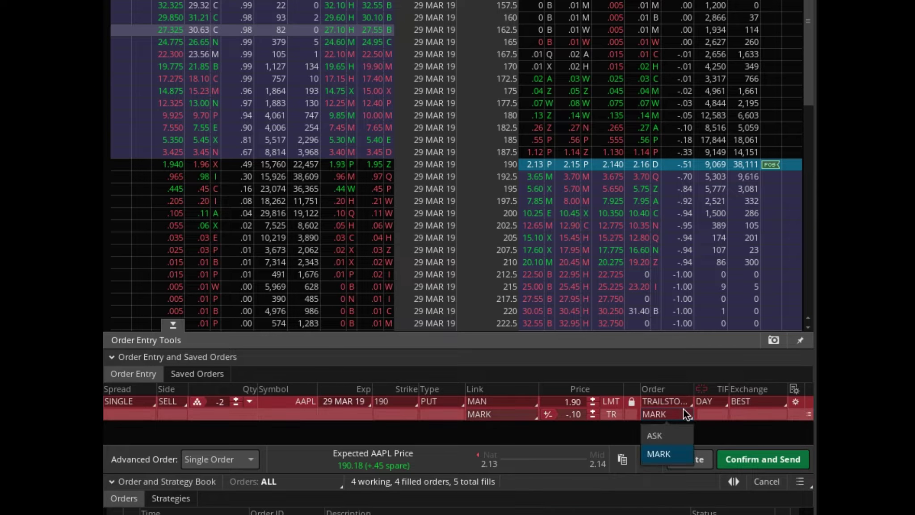
{"action": "left_click", "coordinate": [680, 401]}
{"action": "left_click", "coordinate": [655, 459]}
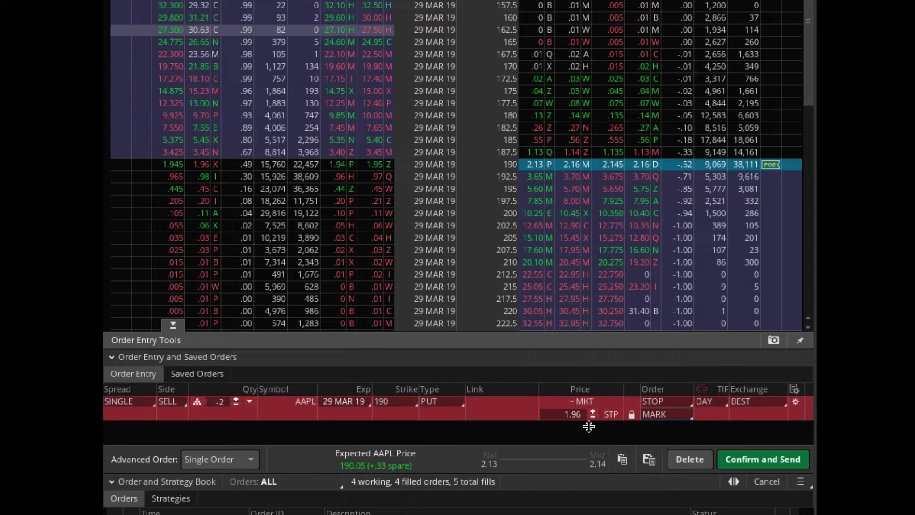
Type 1.50 as the new stop trigger price in the STP field.
{"action": "left_click", "coordinate": [576, 416]}
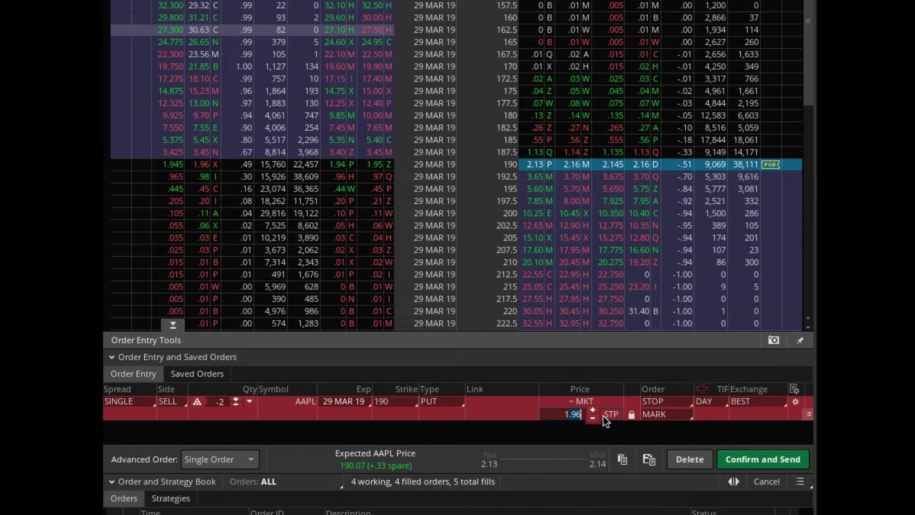
{"action": "type", "text": "59"}
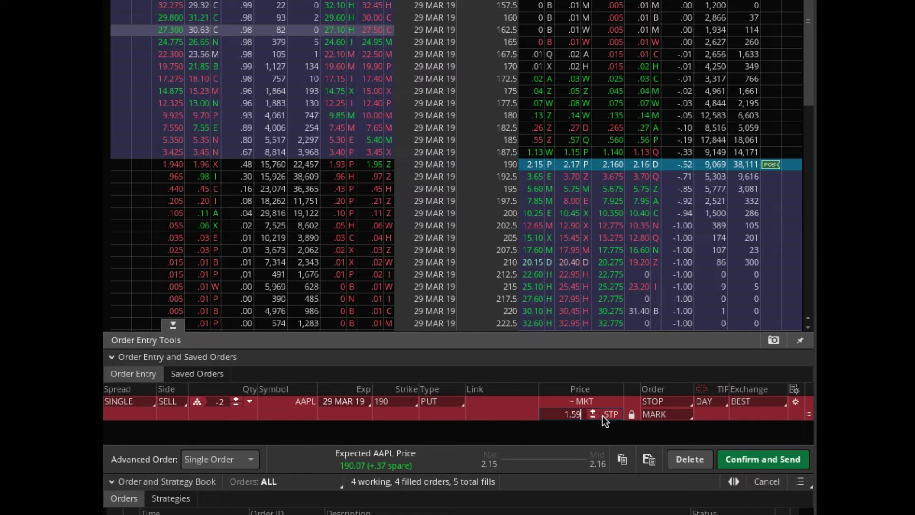
{"action": "key", "text": "BackSpace"}
{"action": "type", "text": "0"}
{"action": "key", "text": "Tab"}
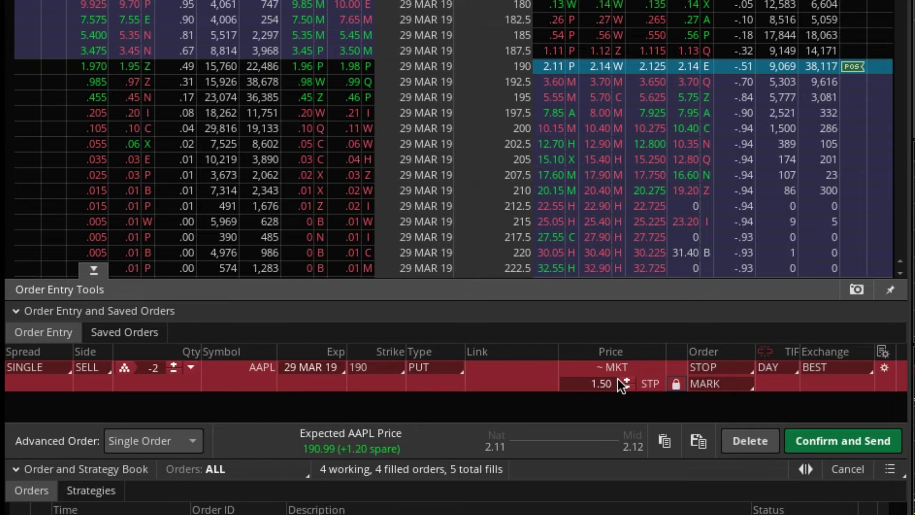
Step the stop price down to 1.07 with the spinner arrows and mouse wheel.
{"action": "left_click", "coordinate": [597, 384]}
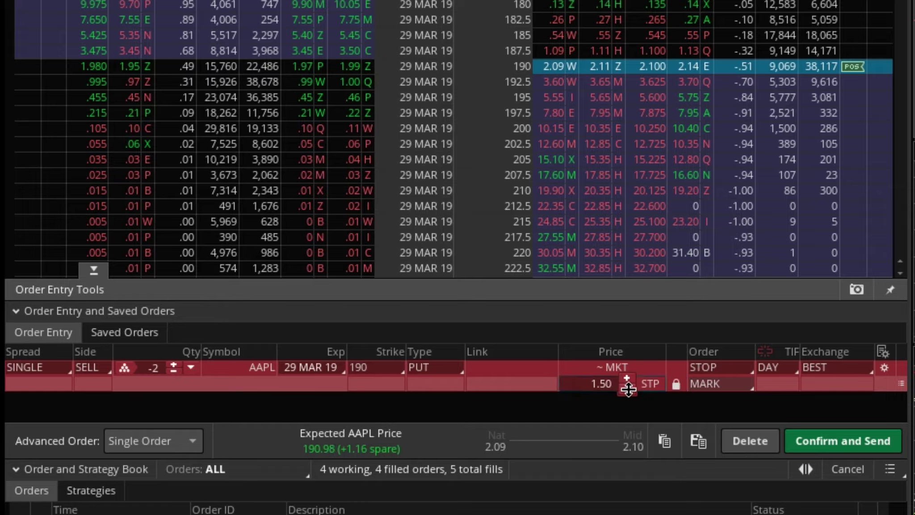
{"action": "left_click", "coordinate": [628, 389]}
{"action": "left_click", "coordinate": [629, 389]}
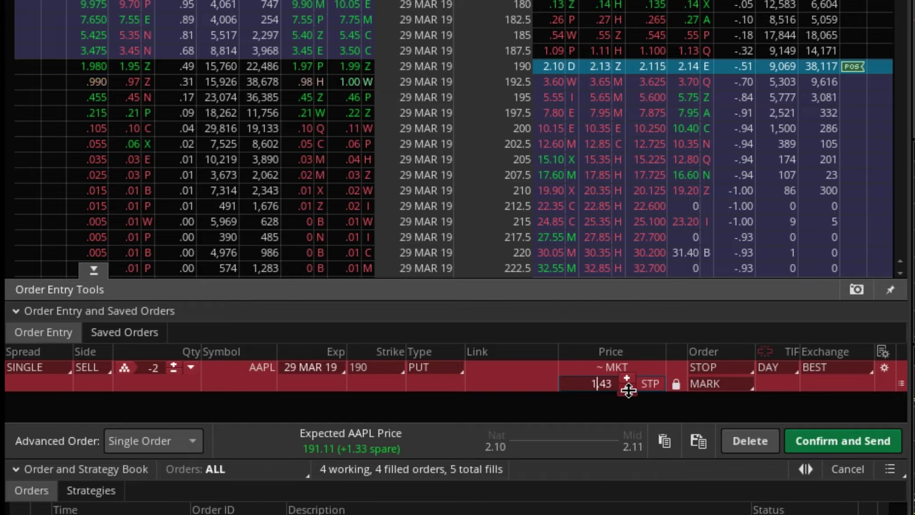
{"action": "scroll", "coordinate": [628, 390], "scroll_direction": "down", "scroll_amount": 9}
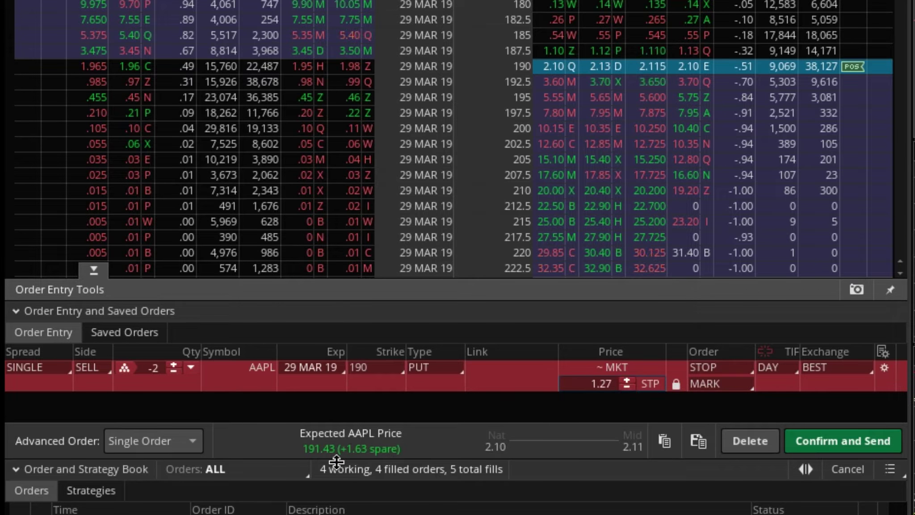
{"action": "left_click", "coordinate": [628, 388]}
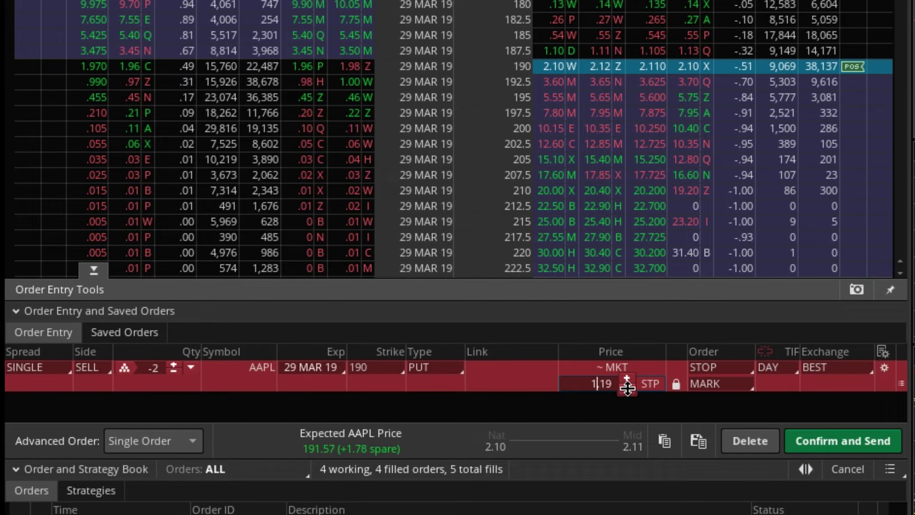
{"action": "scroll", "coordinate": [627, 388], "scroll_direction": "down", "scroll_amount": 2}
{"action": "scroll", "coordinate": [627, 388], "scroll_direction": "down", "scroll_amount": 5}
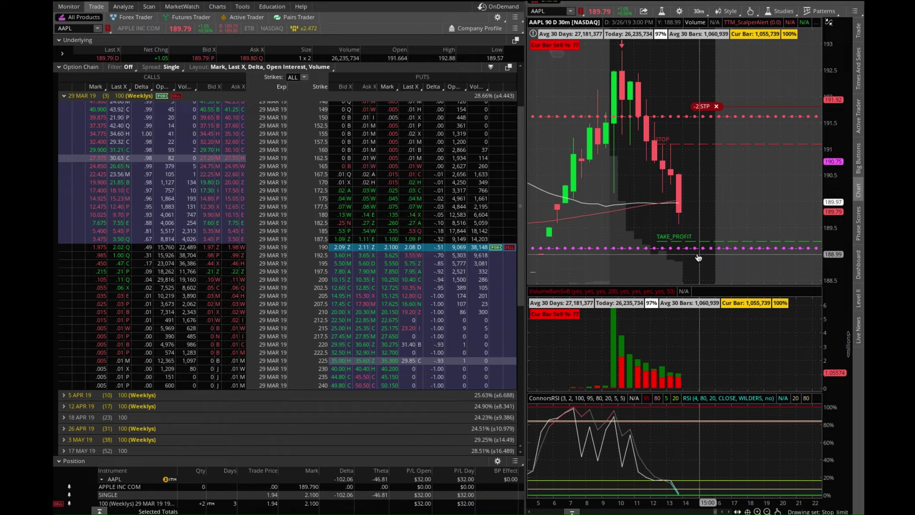
Create a closing SELL limit order for the 2 AAPL 190 puts, staged at 2.13 DAY.
{"action": "left_click", "coordinate": [497, 248]}
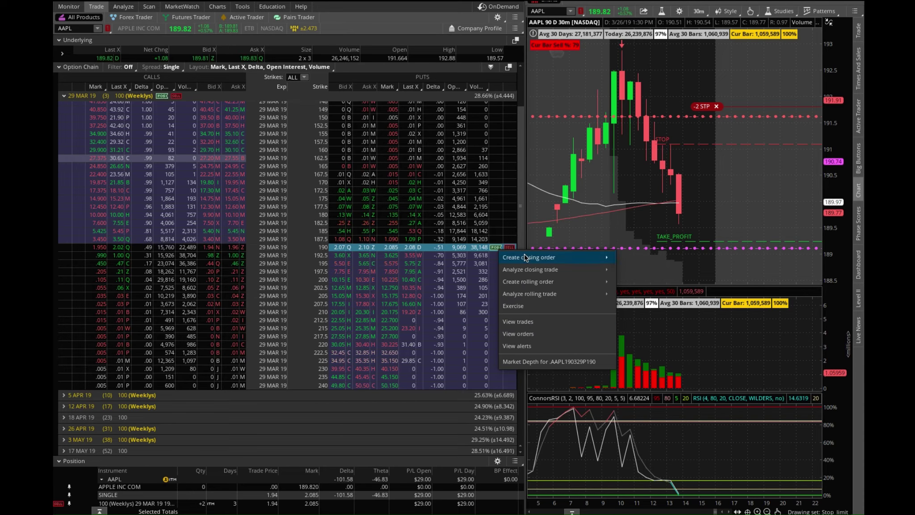
{"action": "mouse_move", "coordinate": [554, 256]}
{"action": "left_click", "coordinate": [635, 258]}
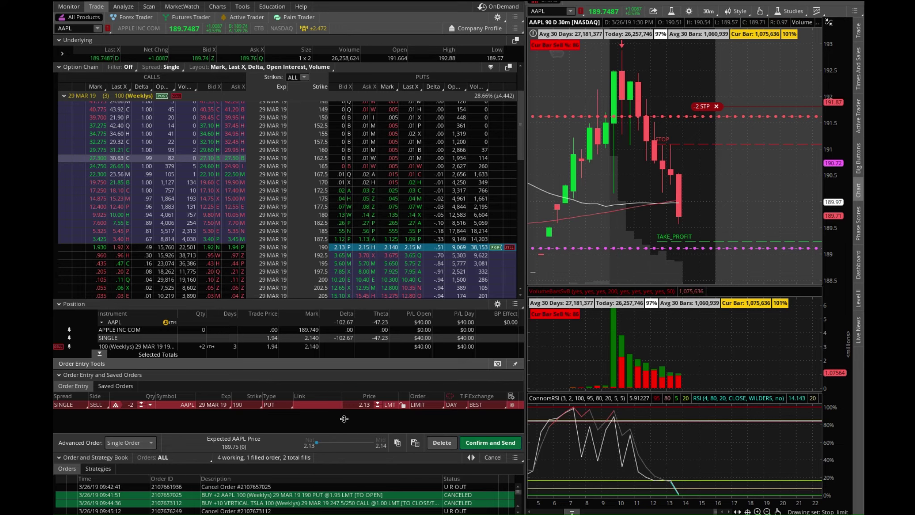
Change the take-profit sell order's limit price to 2.50.
{"action": "double_click", "coordinate": [367, 404]}
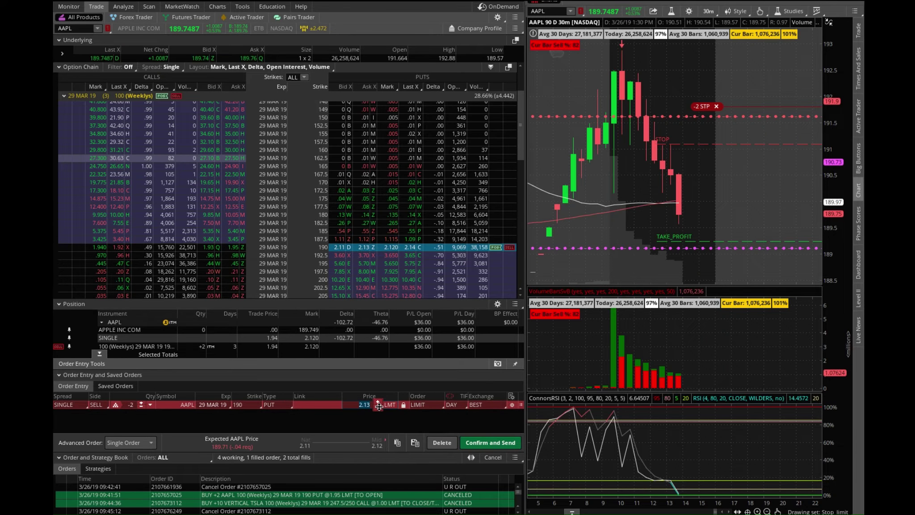
{"action": "type", "text": "2.50"}
{"action": "key", "text": "Return"}
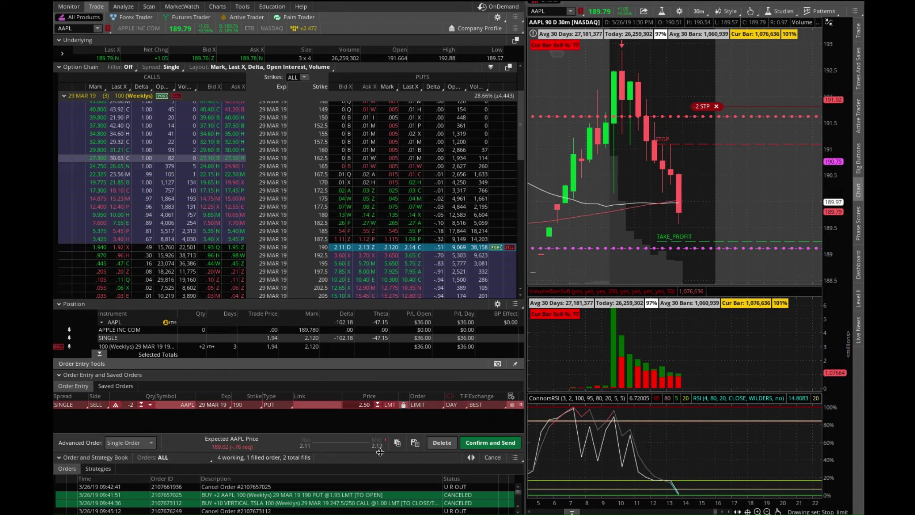